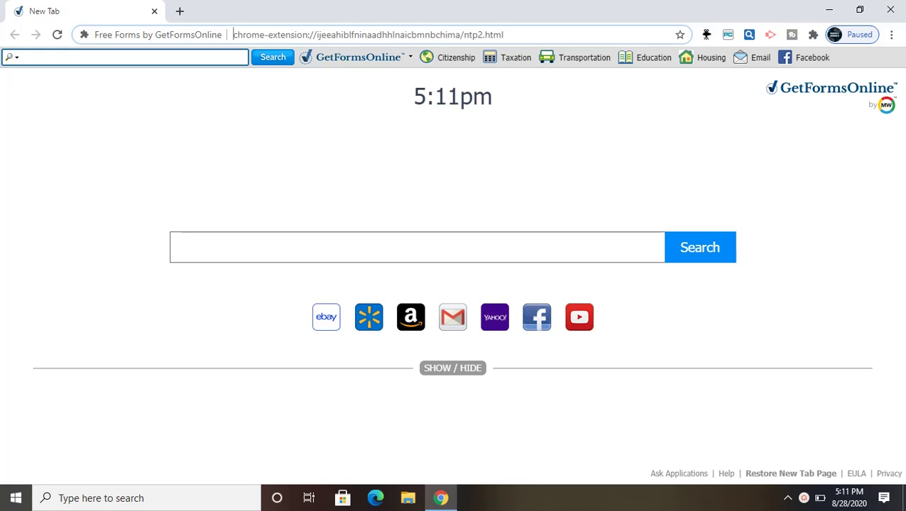
# - Search for "google ads", open the Google Ads India home page from the web results and sign in to the account
pyautogui.click(269, 246)
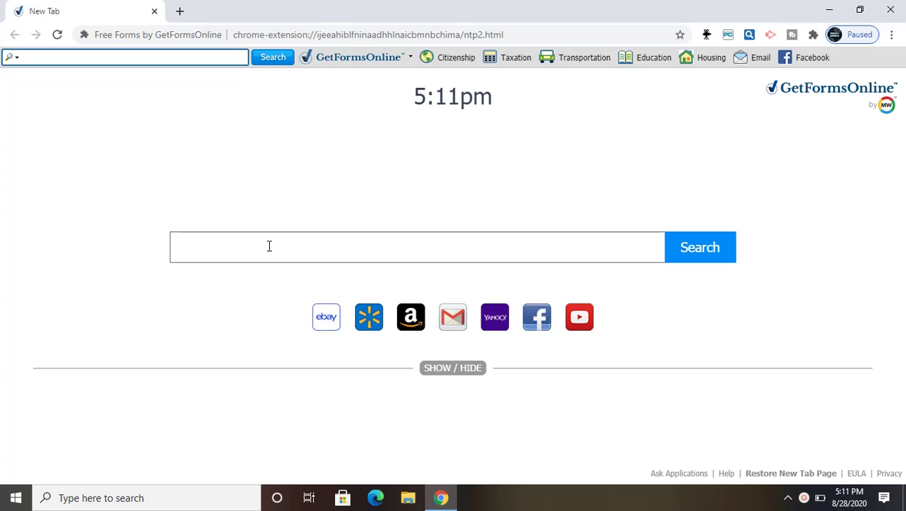
pyautogui.write('google')
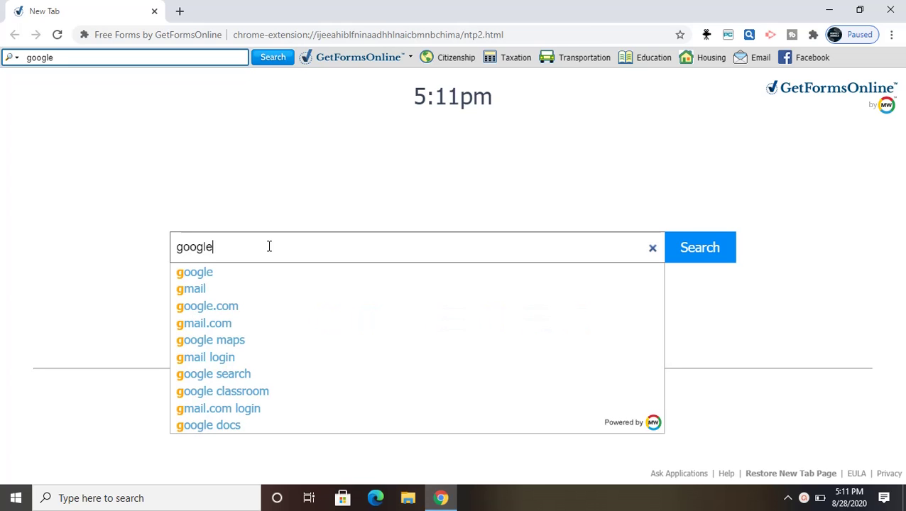
pyautogui.write(' ads')
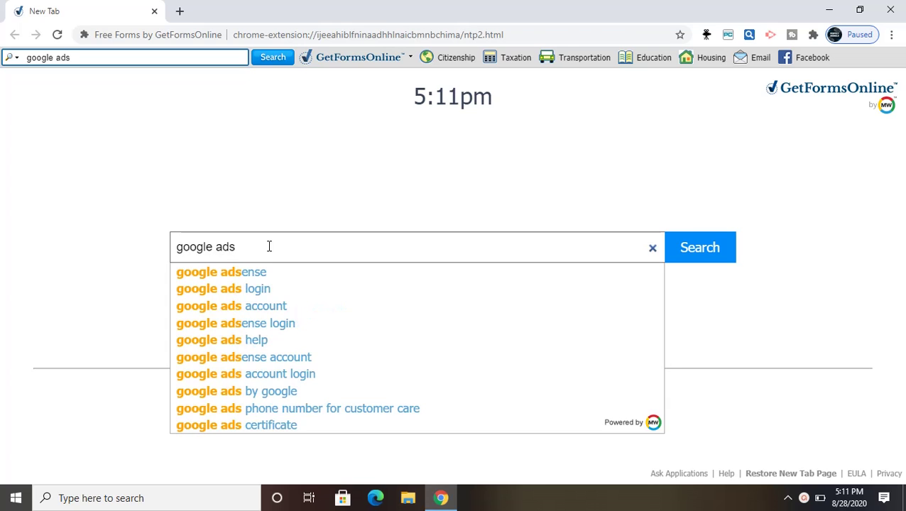
pyautogui.press('Return')
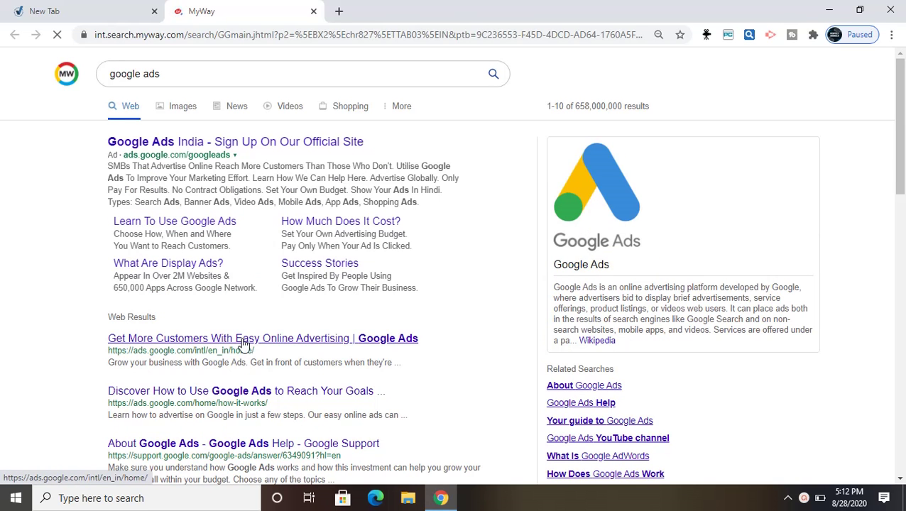
pyautogui.click(243, 345)
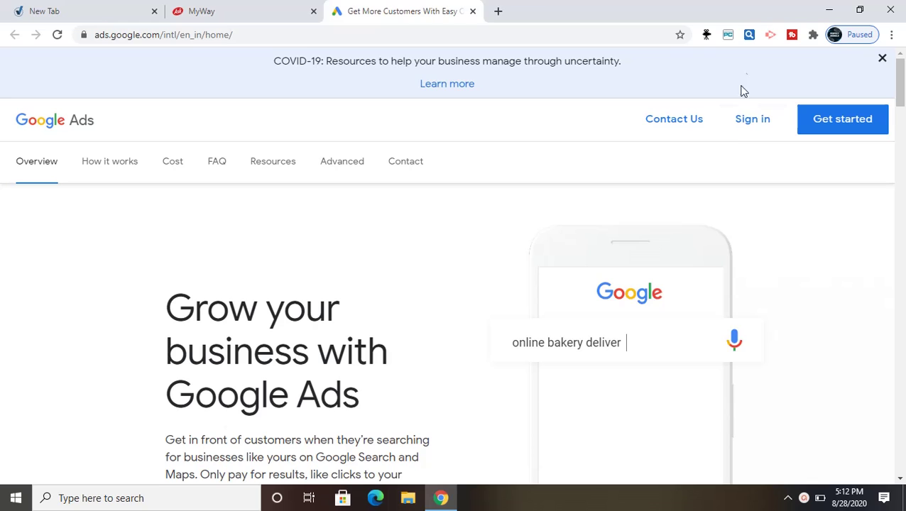
pyautogui.click(742, 134)
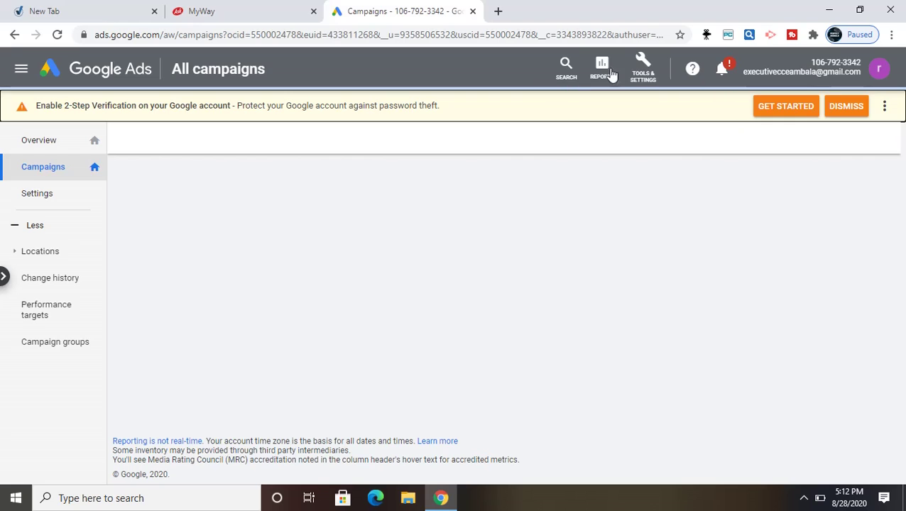
# - Search for "youtube" in a new browser tab and open the YouTube home page from the results
pyautogui.click(498, 10)
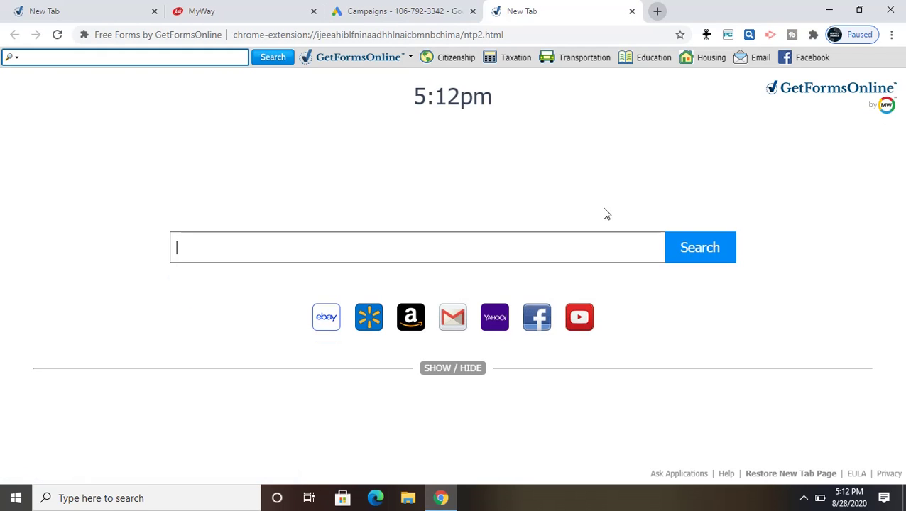
pyautogui.write('yo')
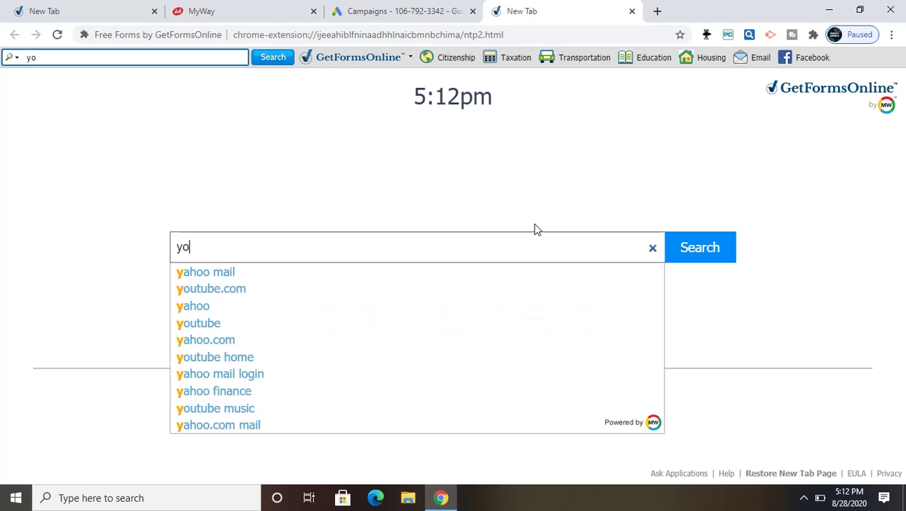
pyautogui.write('utube')
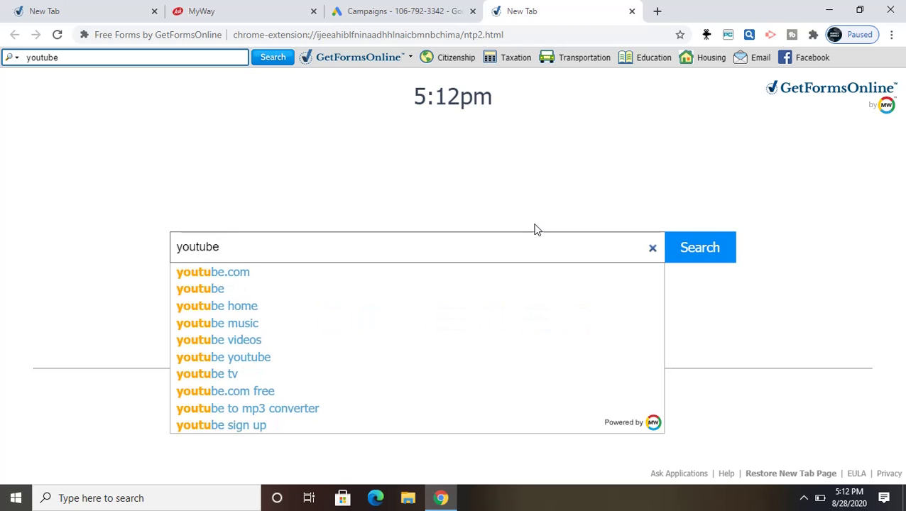
pyautogui.press('Return')
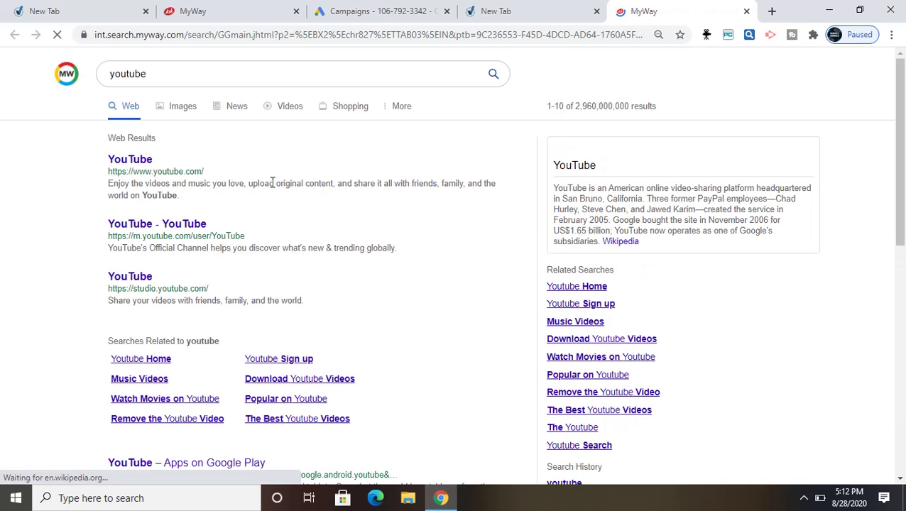
pyautogui.click(128, 172)
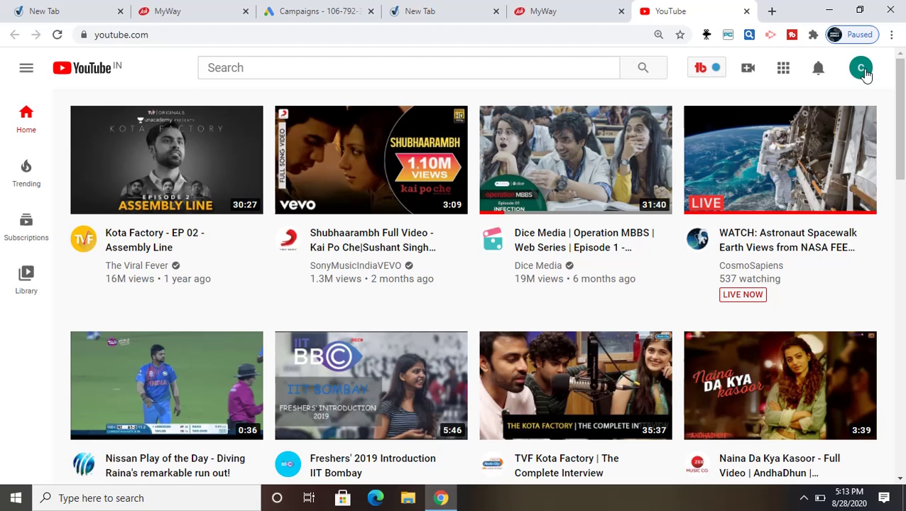
# - Open YouTube Studio for the signed-in channel and dismiss the dangerous-extensions warning
pyautogui.click(862, 69)
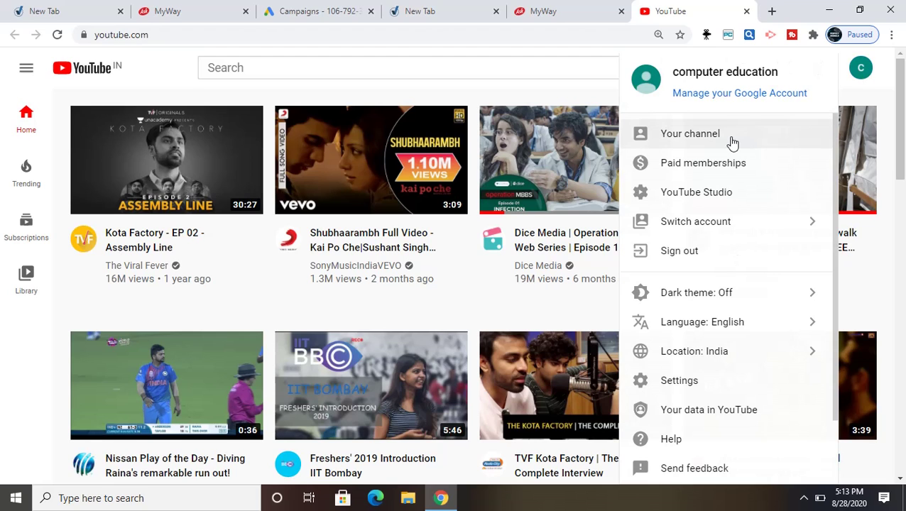
pyautogui.click(726, 194)
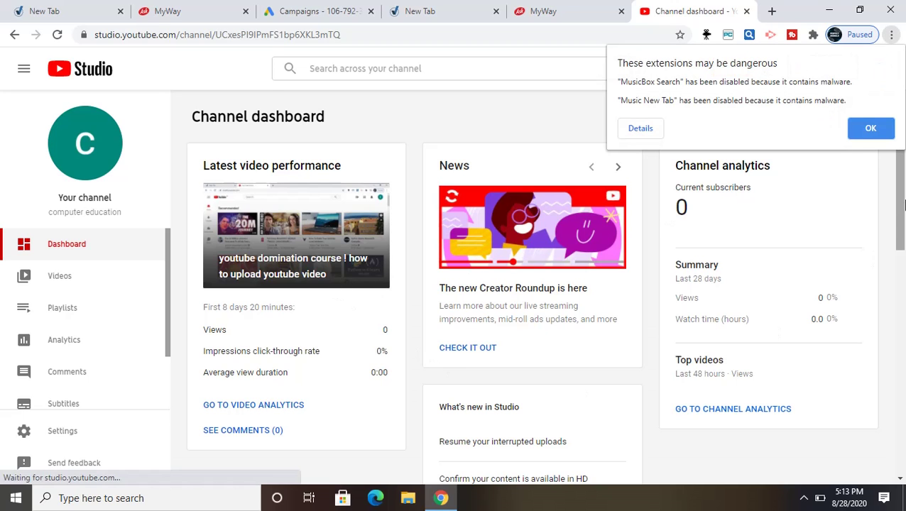
pyautogui.click(871, 129)
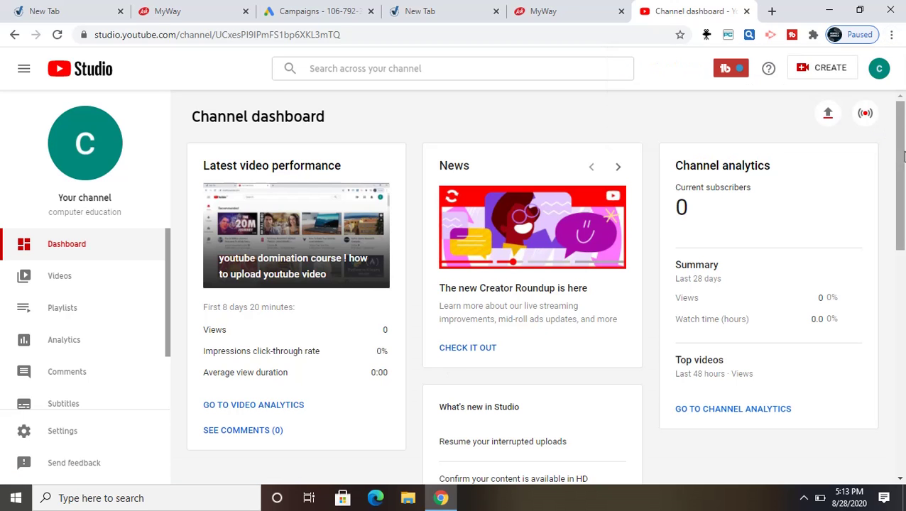
# - Open the advanced channel settings in YouTube Studio
pyautogui.scroll(-1, 902, 183)
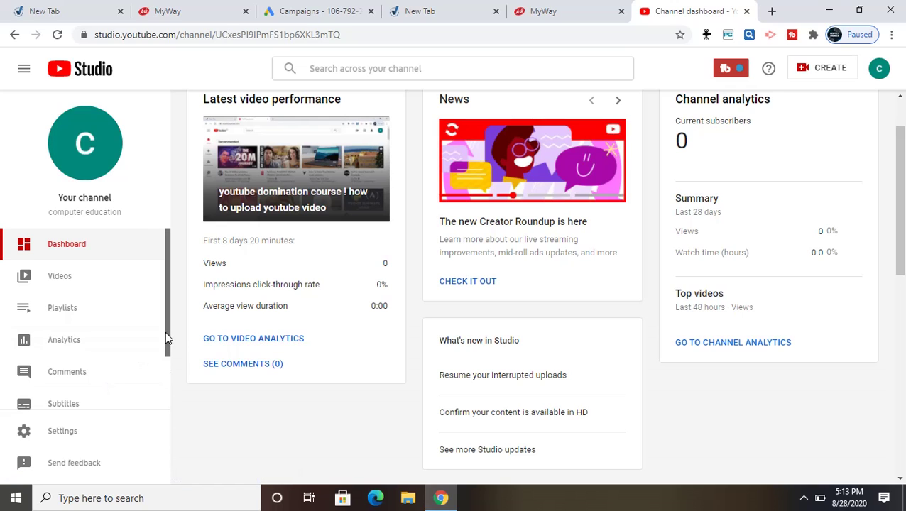
pyautogui.moveTo(165, 332); pyautogui.dragTo(167, 402)
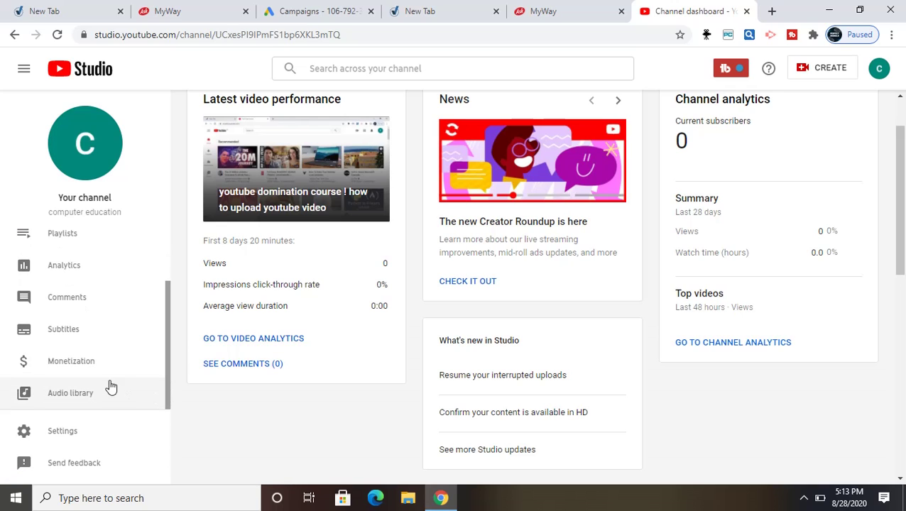
pyautogui.click(103, 440)
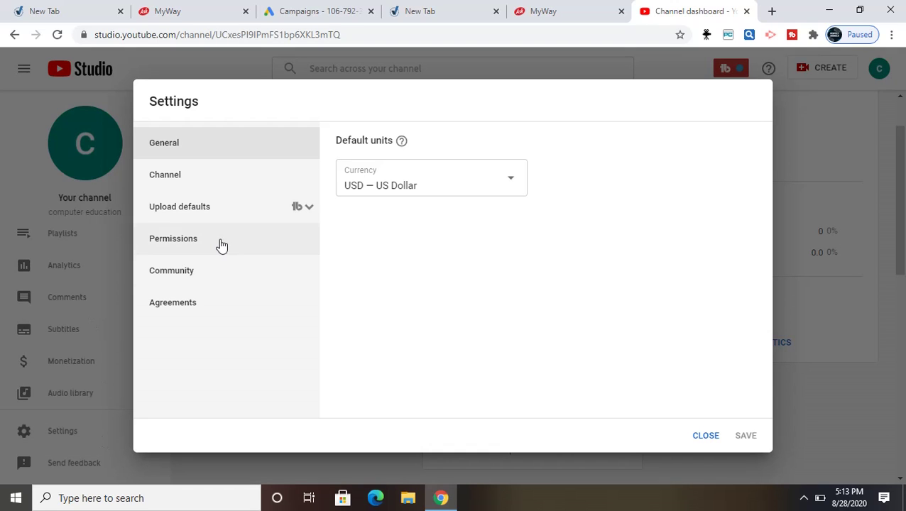
pyautogui.click(213, 217)
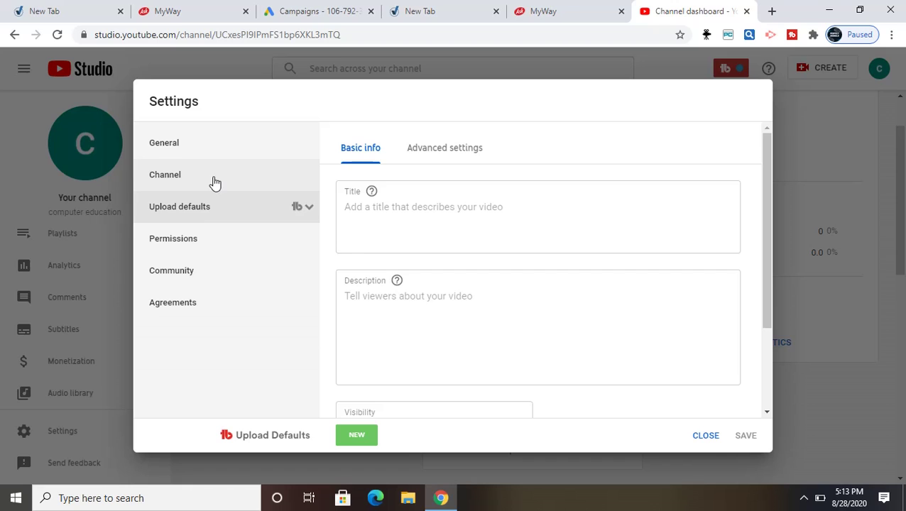
pyautogui.click(215, 183)
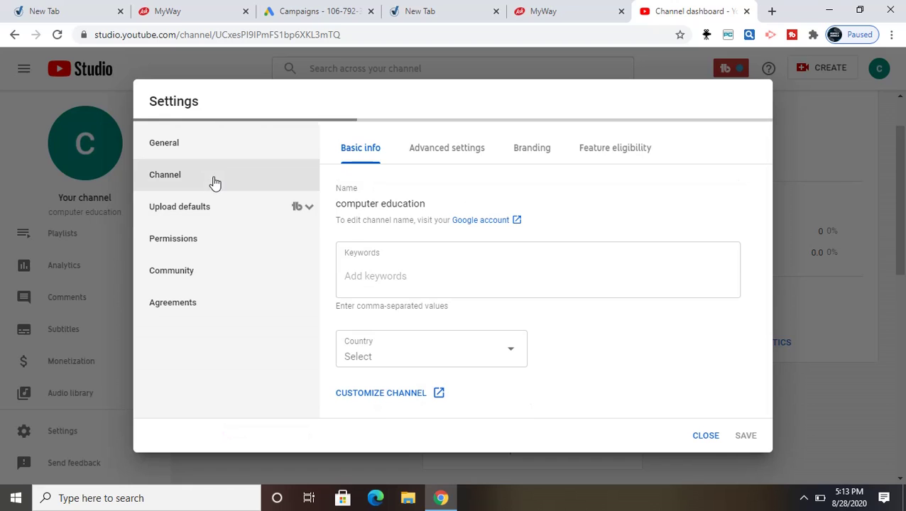
pyautogui.click(459, 154)
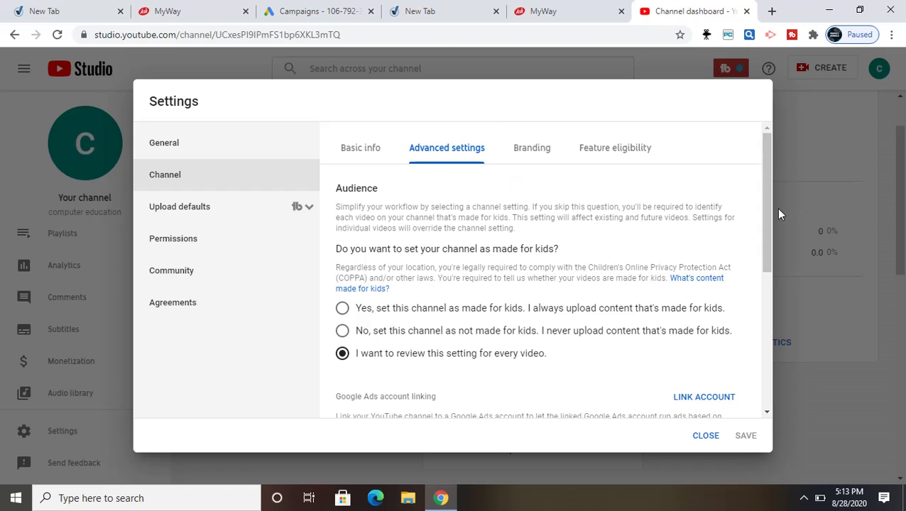
# - Start a new Google Ads account link for the channel and name it "complete computer education"
pyautogui.moveTo(768, 208); pyautogui.dragTo(775, 276)
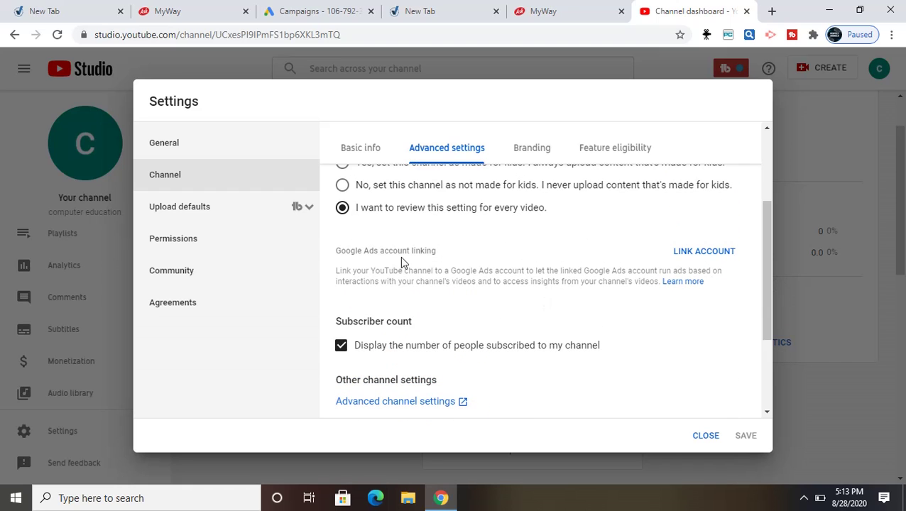
pyautogui.click(718, 253)
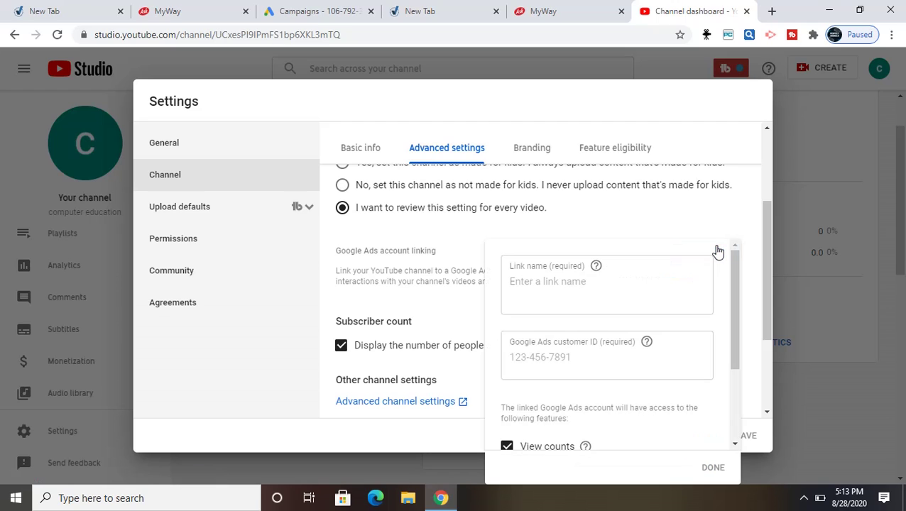
pyautogui.click(545, 288)
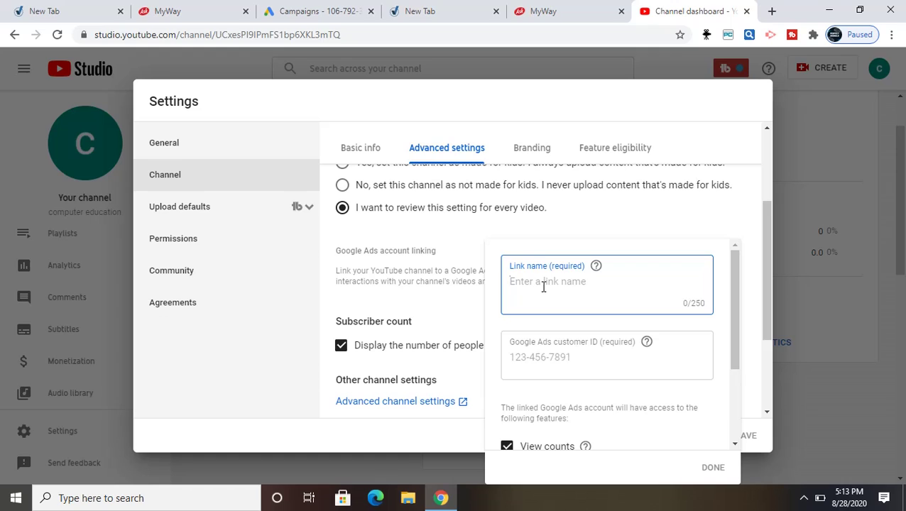
pyautogui.write('complete cpomputer educa')
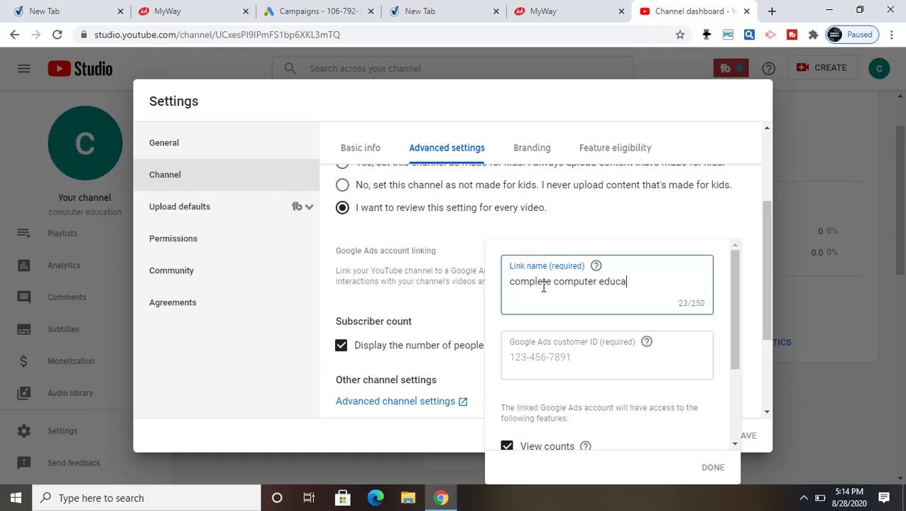
pyautogui.write('tion')
# - Copy the account's customer ID from the Google Ads campaigns page and paste it into the link's Google Ads customer ID field
pyautogui.click(556, 365)
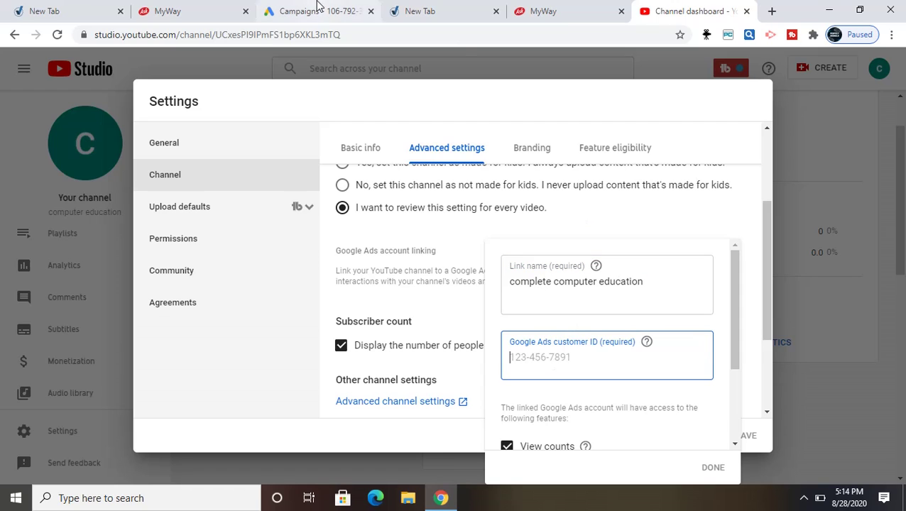
pyautogui.click(15, 498)
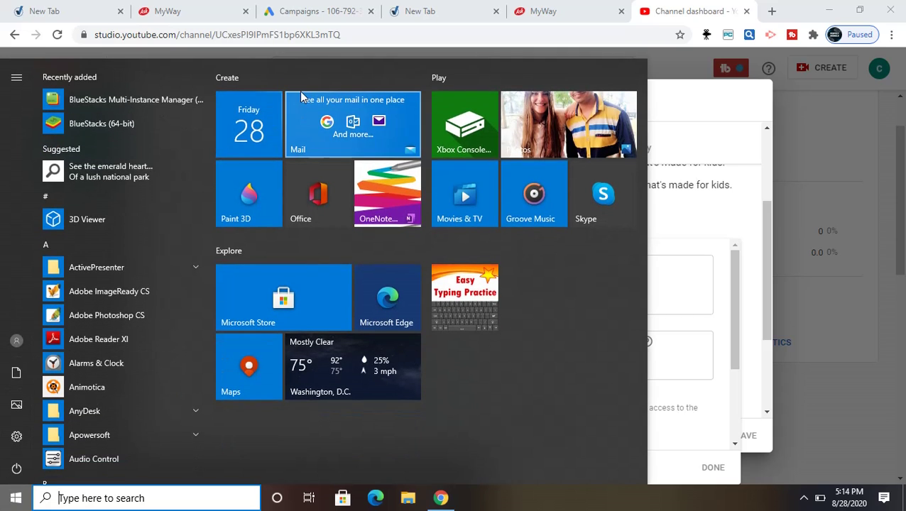
pyautogui.click(331, 8)
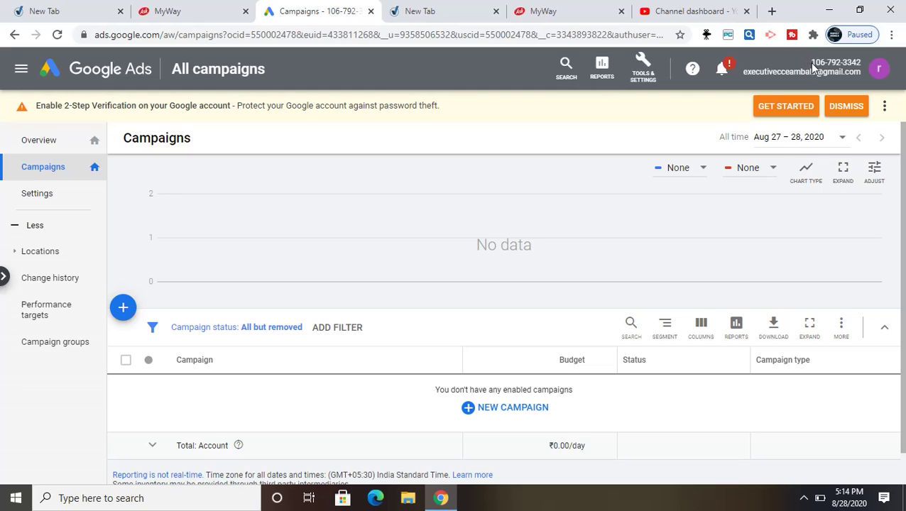
pyautogui.moveTo(810, 62); pyautogui.dragTo(834, 63)
pyautogui.click(860, 61)
pyautogui.moveTo(823, 60); pyautogui.dragTo(807, 64)
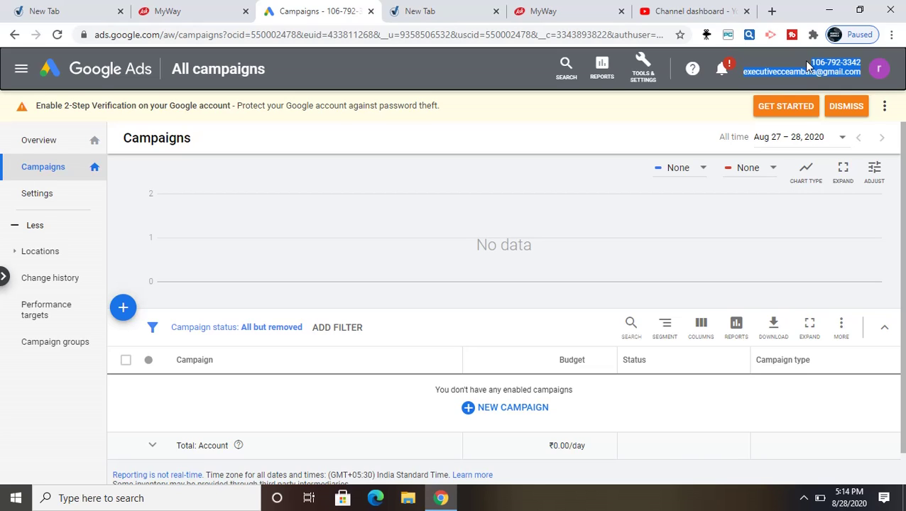
pyautogui.click(661, 12)
pyautogui.click(588, 364)
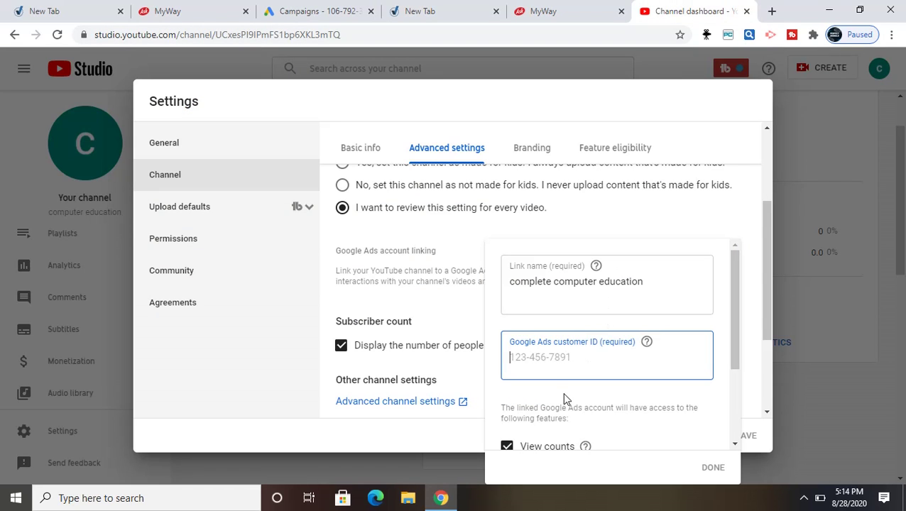
pyautogui.hotkey('ctrl', 'v')
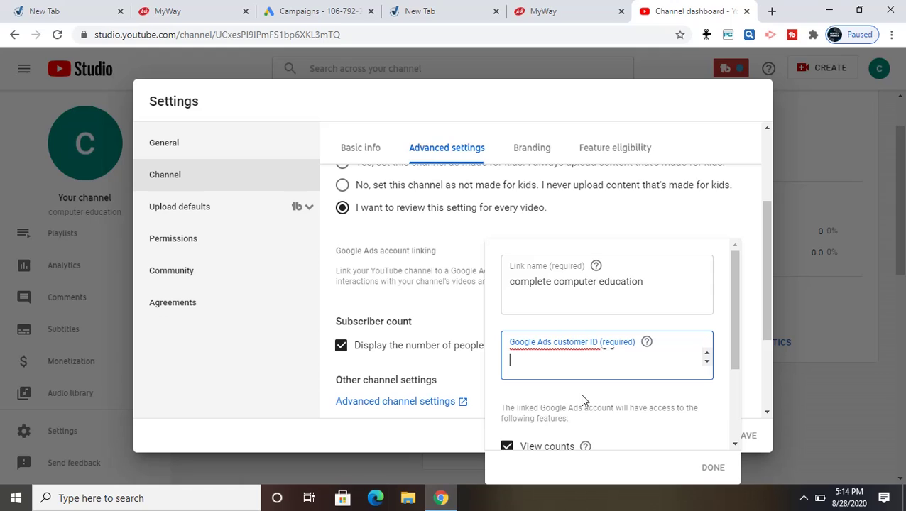
# - Remove the surplus e-mail address from the Google Ads customer ID field, leaving only the customer ID
pyautogui.press('BackSpace')
pyautogui.press('BackSpace')
pyautogui.press('BackSpace')
pyautogui.press('BackSpace')
pyautogui.press('BackSpace')
pyautogui.press('BackSpace')
pyautogui.press('BackSpace')
pyautogui.press('BackSpace')
pyautogui.press('BackSpace')
pyautogui.press('BackSpace')
pyautogui.press('BackSpace')
pyautogui.press('BackSpace')
pyautogui.press('BackSpace')
pyautogui.press('BackSpace')
pyautogui.press('BackSpace')
pyautogui.press('BackSpace')
pyautogui.press('BackSpace')
pyautogui.press('BackSpace')
pyautogui.press('BackSpace')
pyautogui.press('BackSpace')
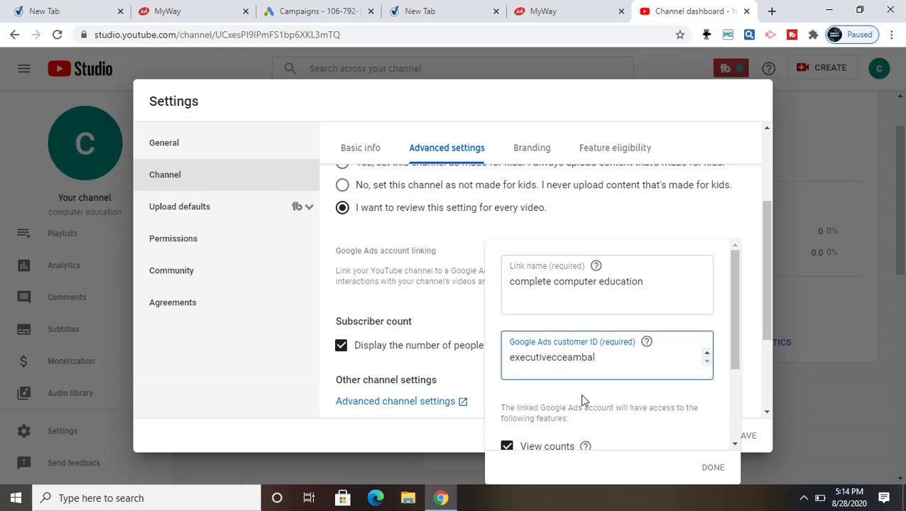
pyautogui.press('BackSpace')
pyautogui.press('BackSpace')
pyautogui.press('BackSpace')
pyautogui.press('BackSpace')
pyautogui.press('BackSpace')
pyautogui.press('BackSpace')
pyautogui.press('BackSpace')
pyautogui.press('BackSpace')
pyautogui.press('BackSpace')
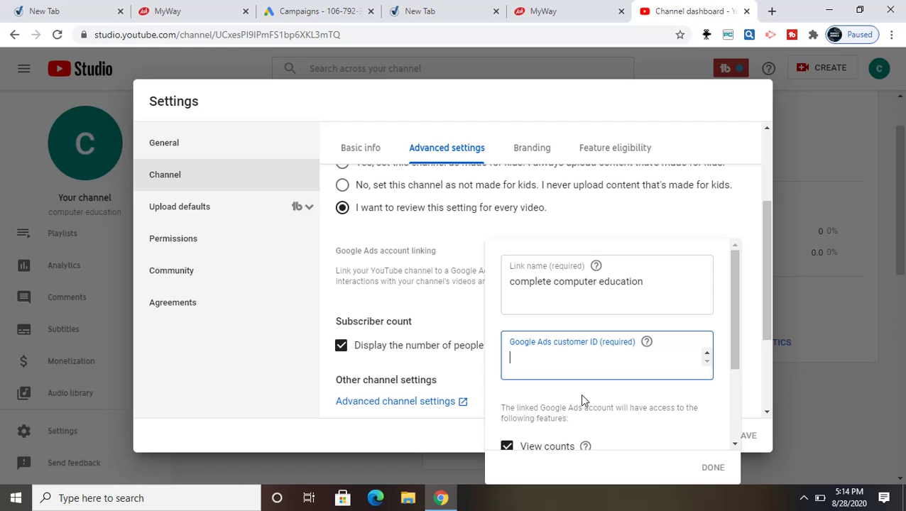
pyautogui.hotkey('ctrl', 'v')
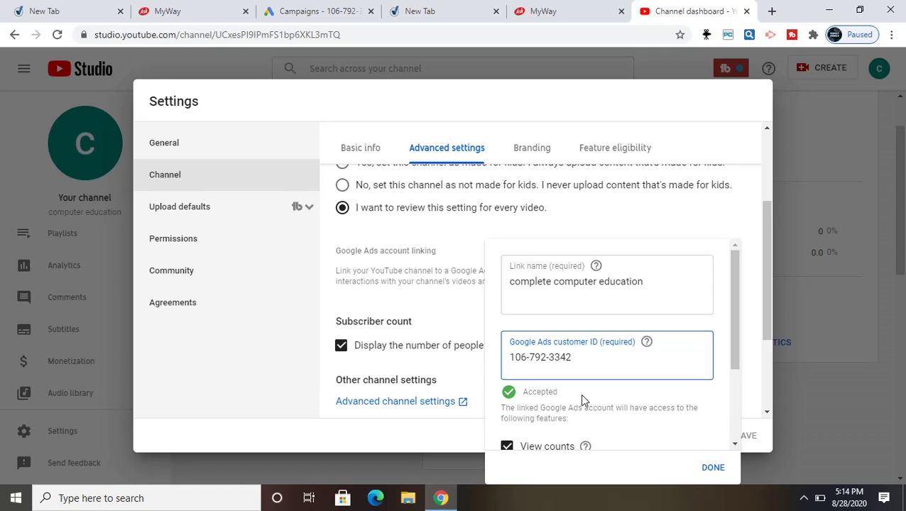
# - Keep View counts, Remarketing and Engagement access enabled and add the Google Ads link to the channel settings
pyautogui.click(580, 393)
pyautogui.moveTo(730, 339); pyautogui.dragTo(744, 435)
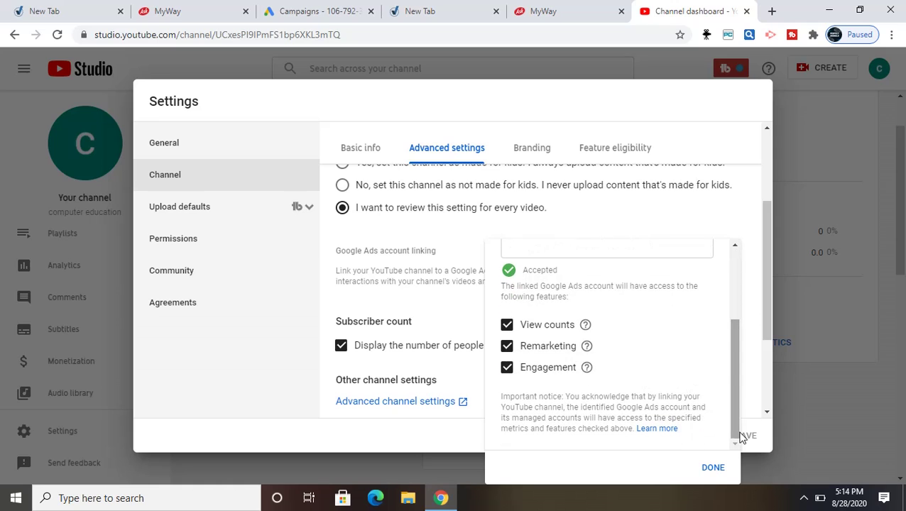
pyautogui.click(719, 467)
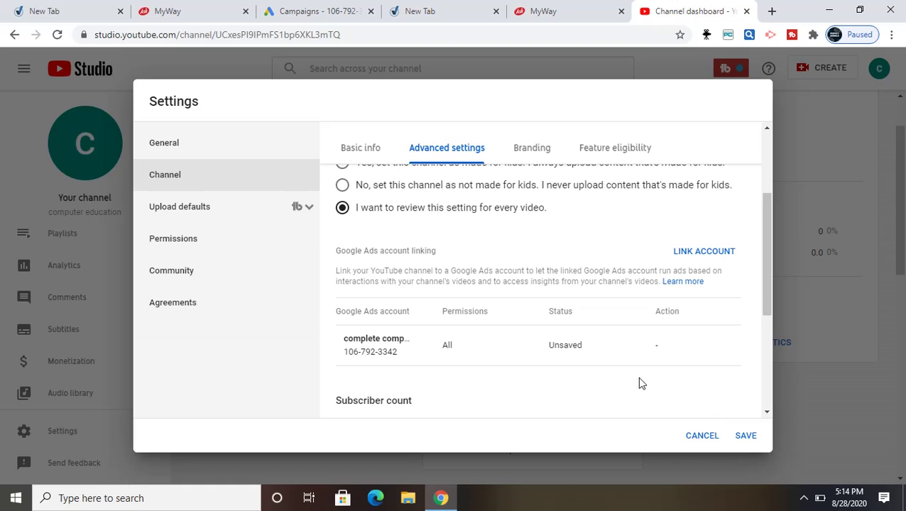
# - Save the channel settings with the newly added Google Ads account link
pyautogui.moveTo(560, 345)
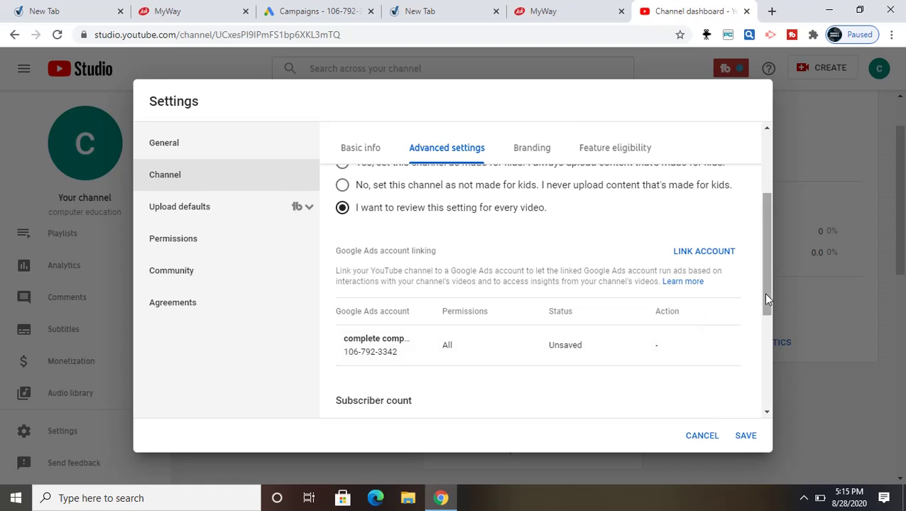
pyautogui.moveTo(765, 299); pyautogui.dragTo(763, 362)
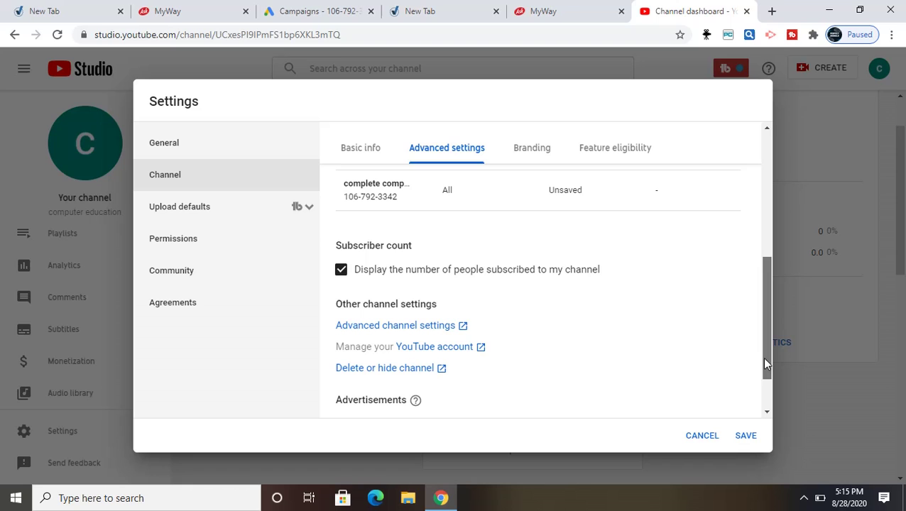
pyautogui.click(755, 436)
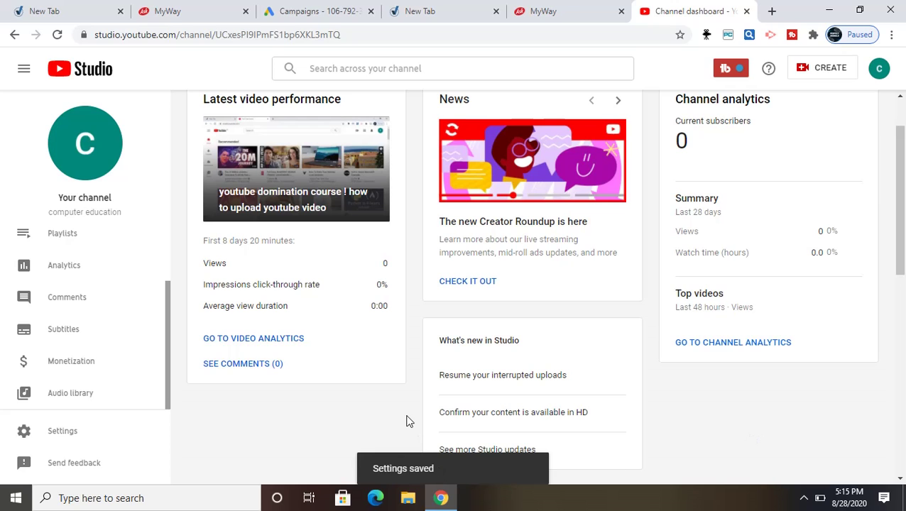
# - Switch to Google Ads, review the security suggestions from the notifications and the campaign settings, and return to the campaigns overview
pyautogui.click(330, 8)
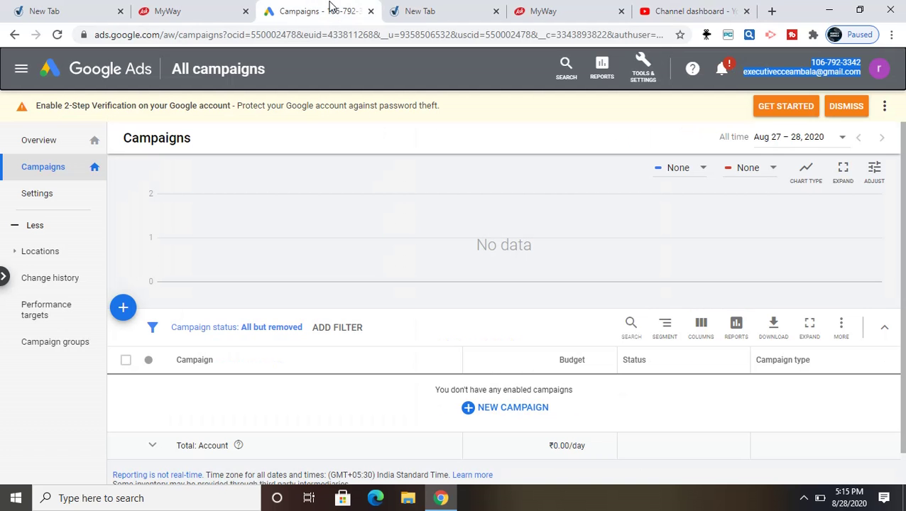
pyautogui.click(724, 76)
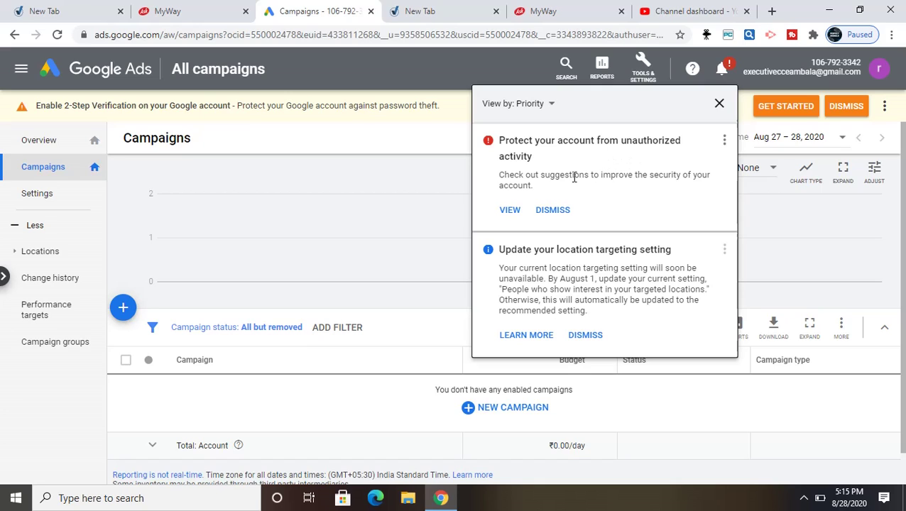
pyautogui.click(517, 216)
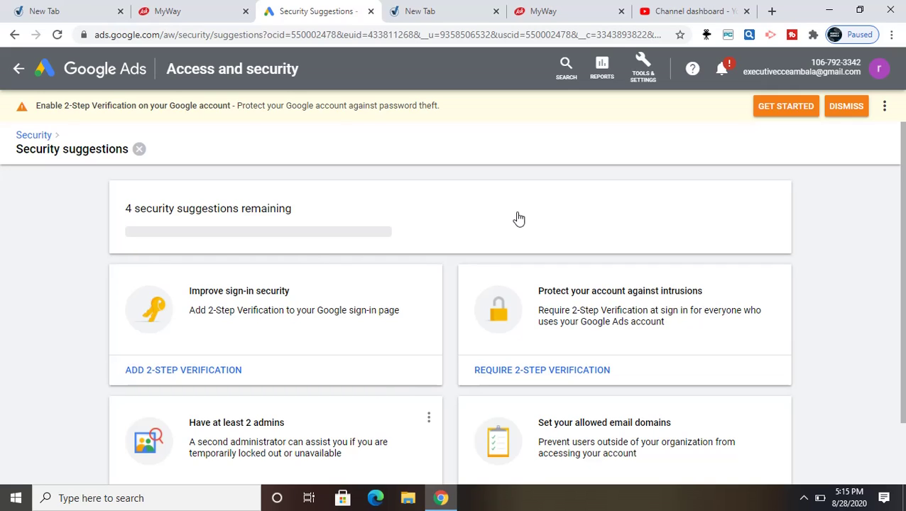
pyautogui.moveTo(903, 279); pyautogui.dragTo(904, 336)
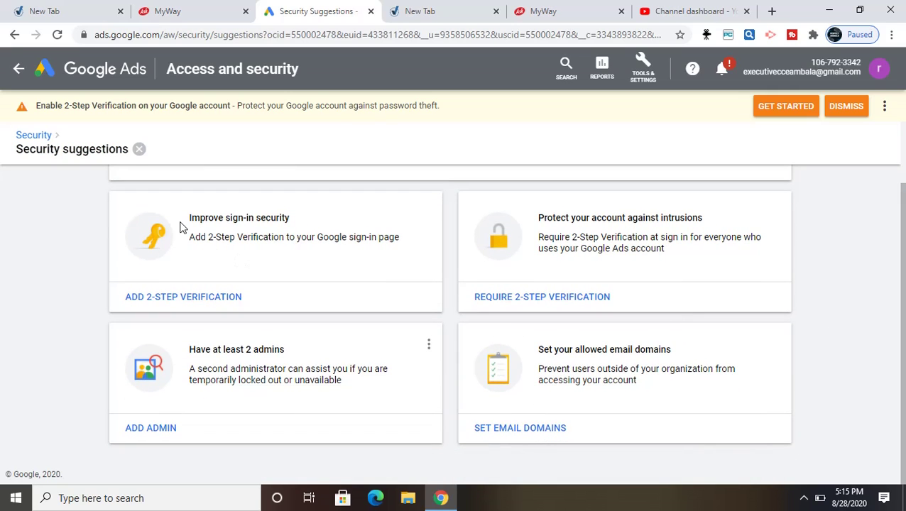
pyautogui.click(139, 149)
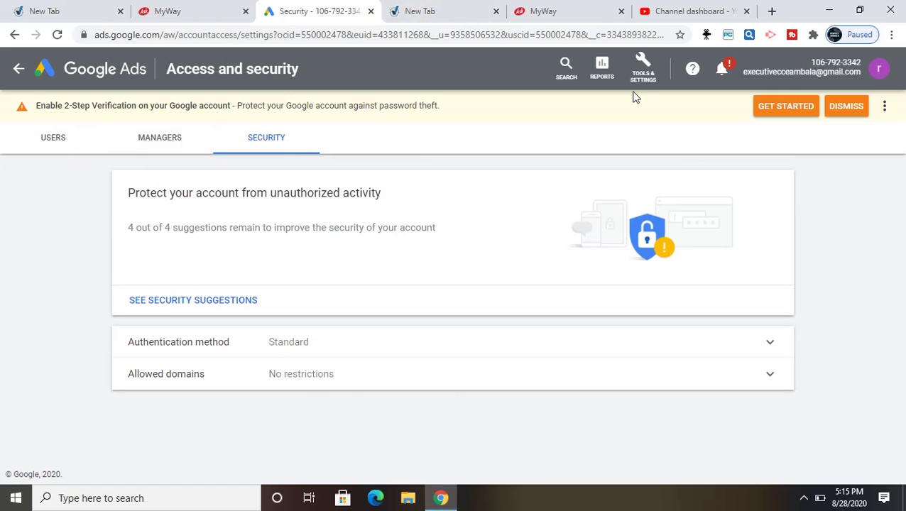
pyautogui.click(18, 69)
pyautogui.click(18, 71)
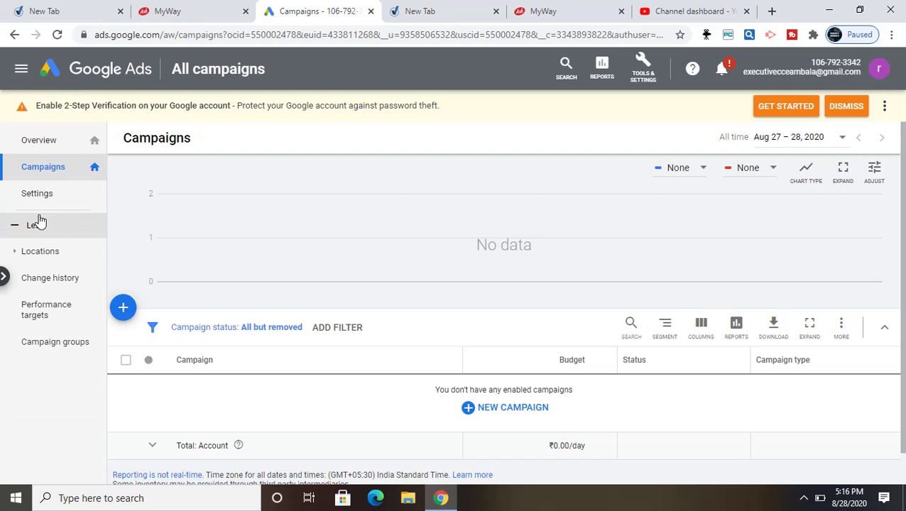
pyautogui.click(39, 197)
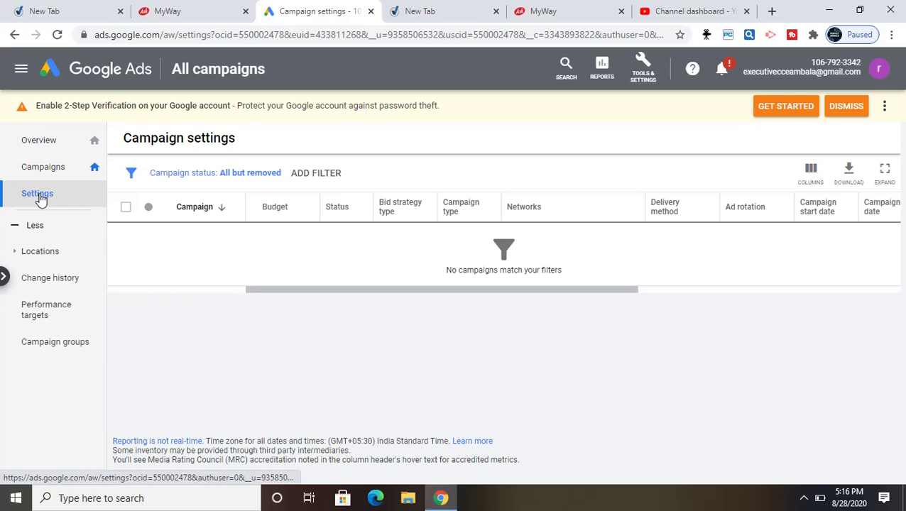
pyautogui.click(44, 168)
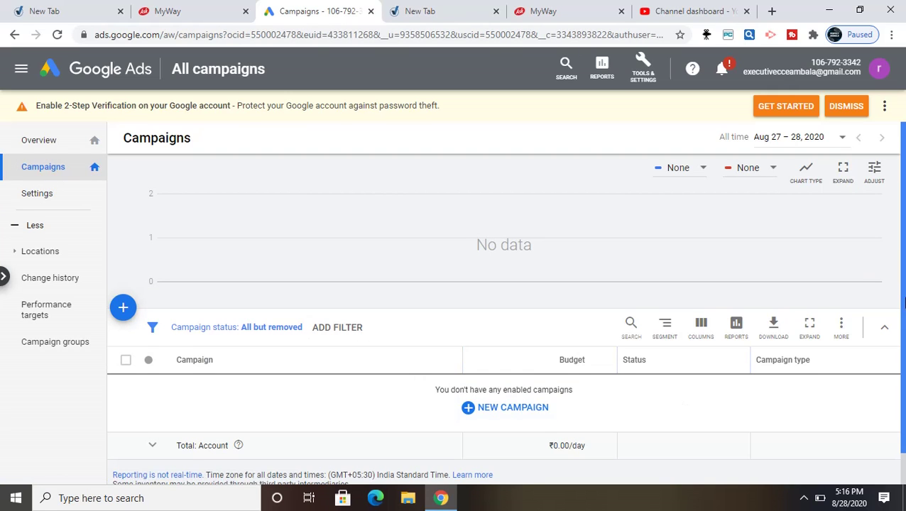
# - Start a new campaign from the campaigns overview and dismiss the OneDrive battery saver notification
pyautogui.scroll(-1, 904, 341)
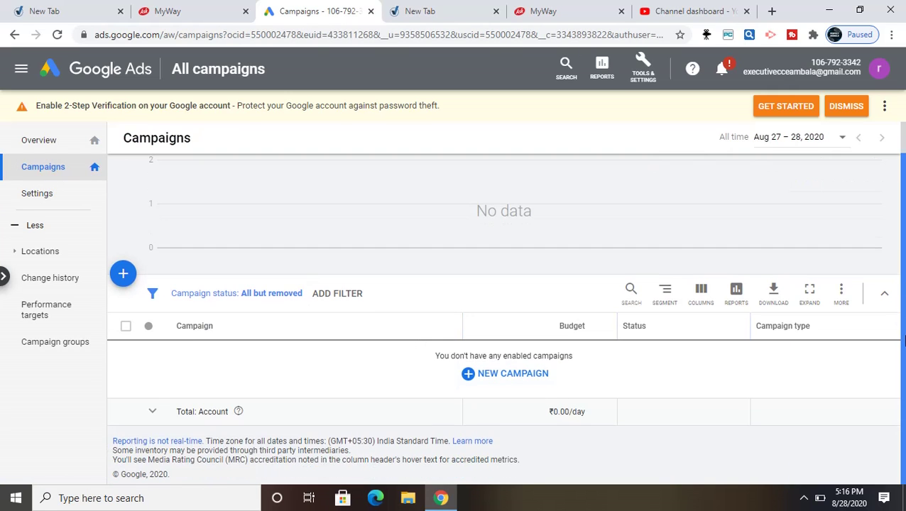
pyautogui.click(493, 379)
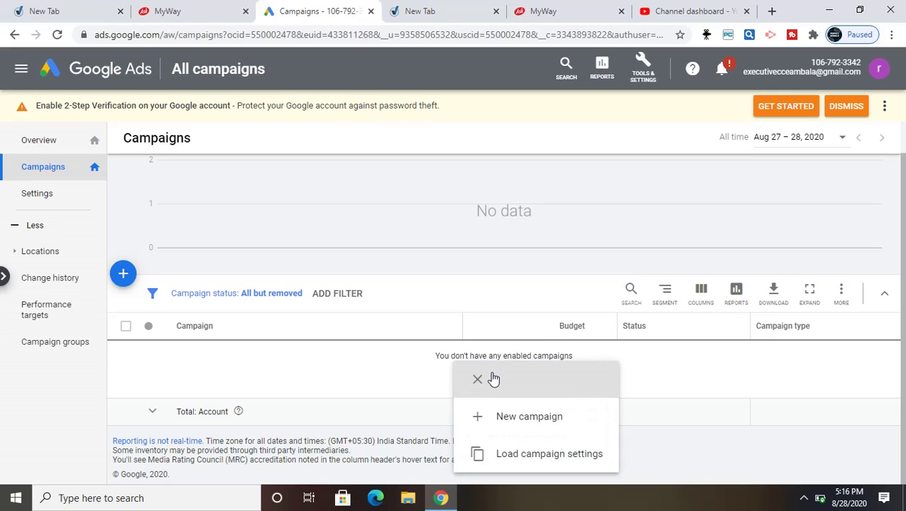
pyautogui.click(500, 418)
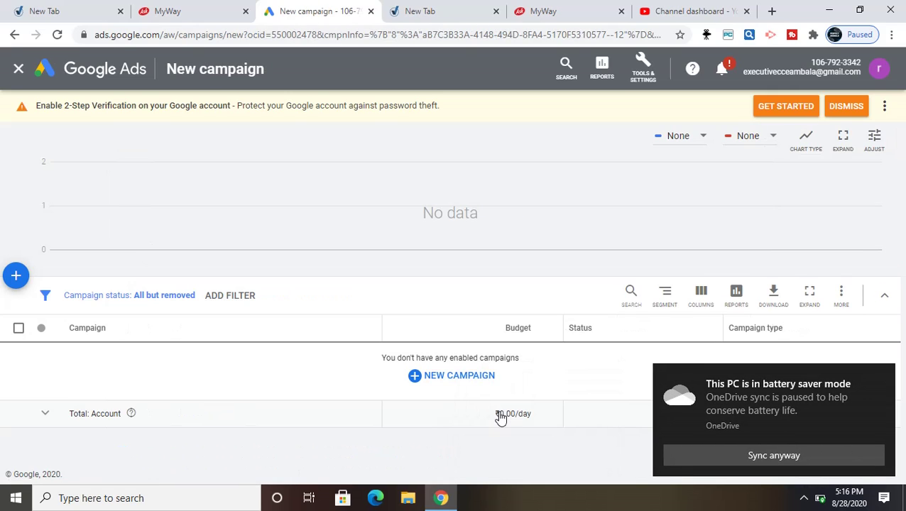
pyautogui.click(501, 416)
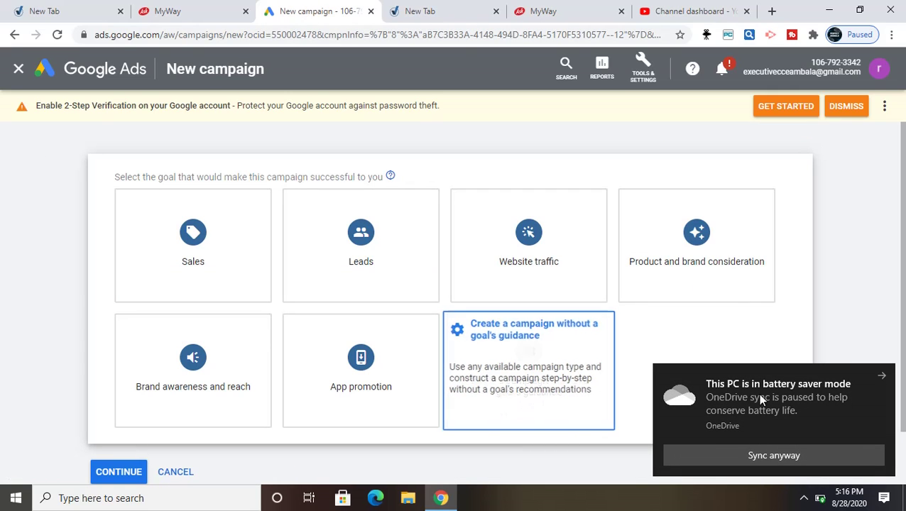
pyautogui.click(882, 376)
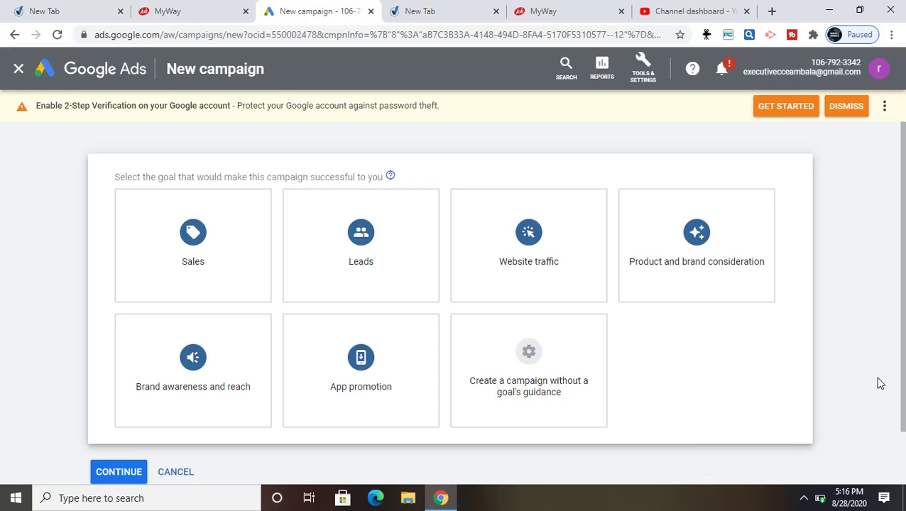
# - Choose to create the campaign without a goal's guidance and select Video as the campaign type
pyautogui.press('XF86MonBrightnessUp')
pyautogui.scroll(-1, 904, 363)
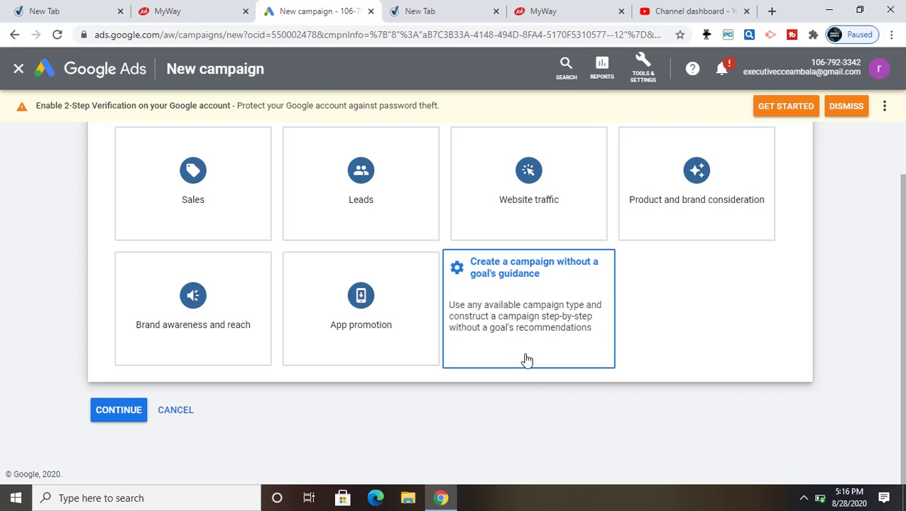
pyautogui.click(475, 287)
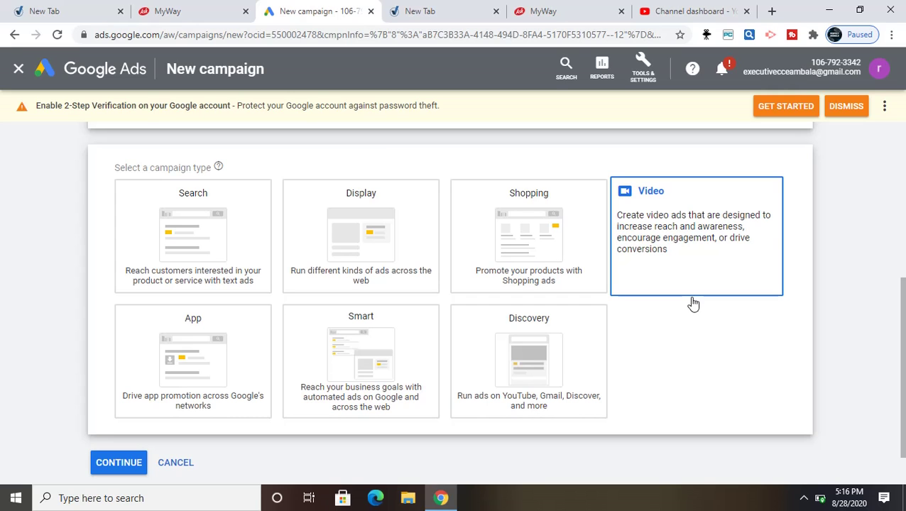
pyautogui.scroll(-5, 694, 304)
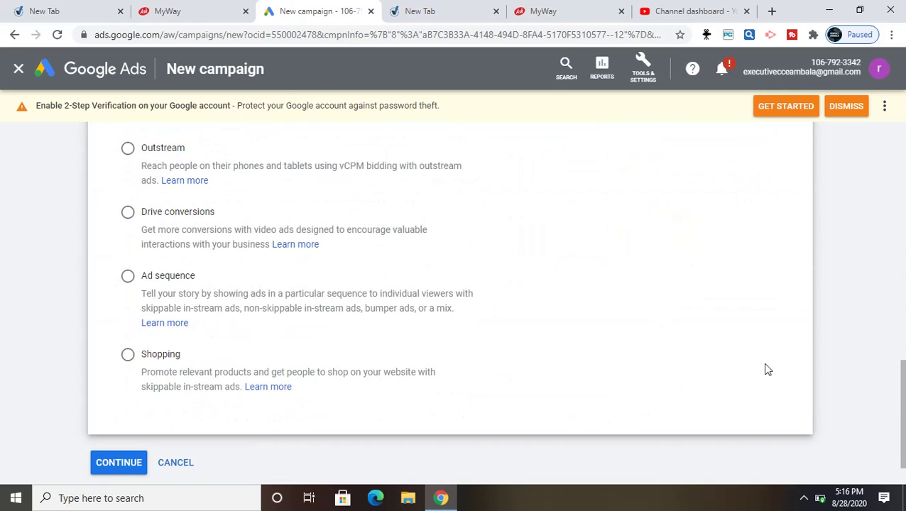
# - Examine the available video campaign subtypes and go back to the campaign goal selection
pyautogui.moveTo(904, 406); pyautogui.dragTo(904, 353)
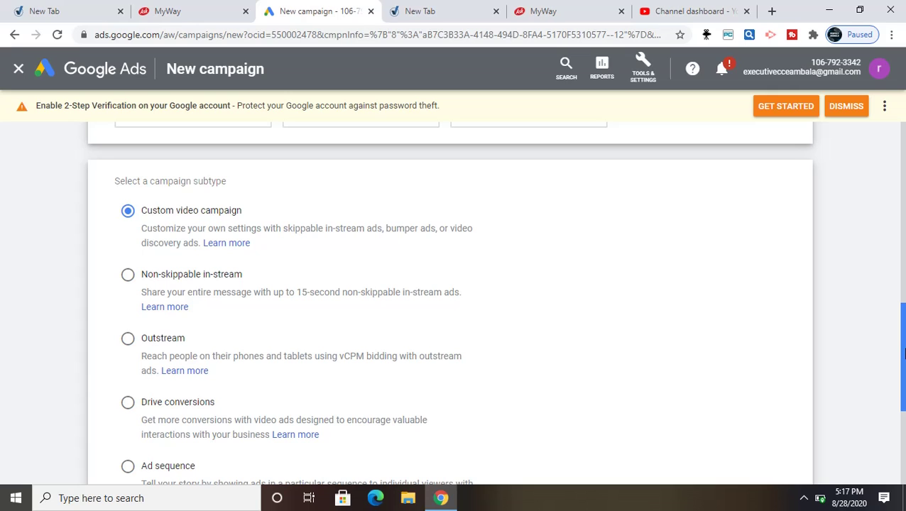
pyautogui.moveTo(904, 334); pyautogui.dragTo(903, 380)
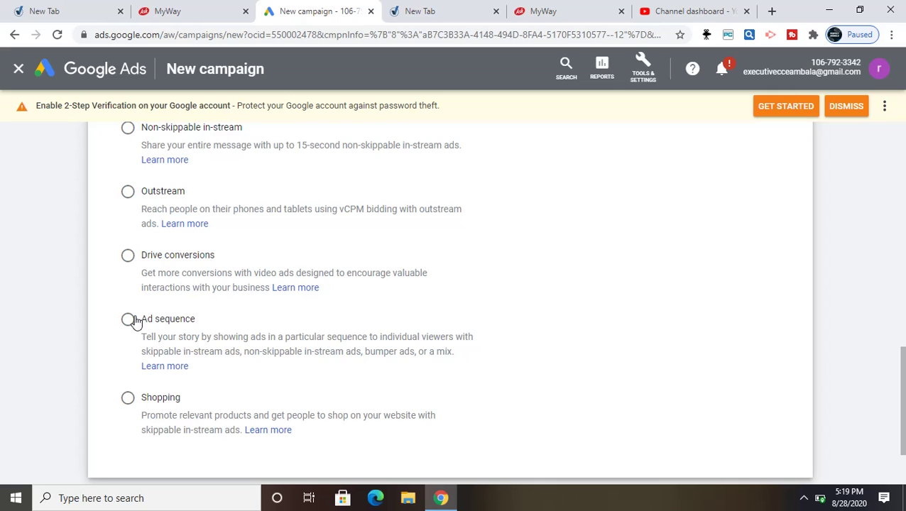
pyautogui.scroll(-2, 901, 469)
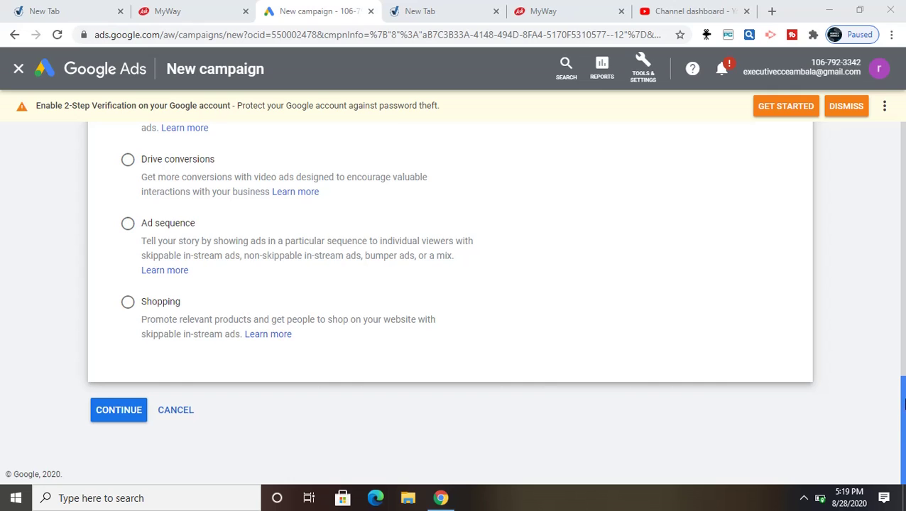
pyautogui.moveTo(902, 403); pyautogui.dragTo(903, 144)
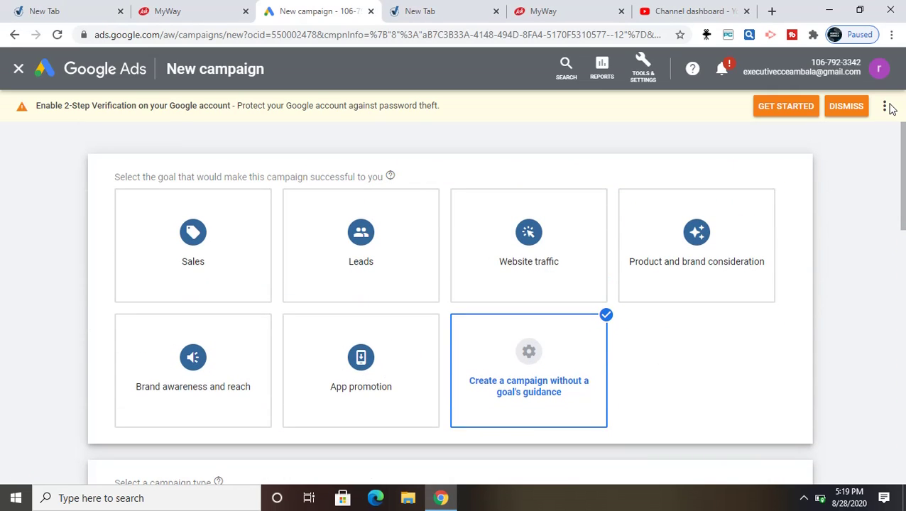